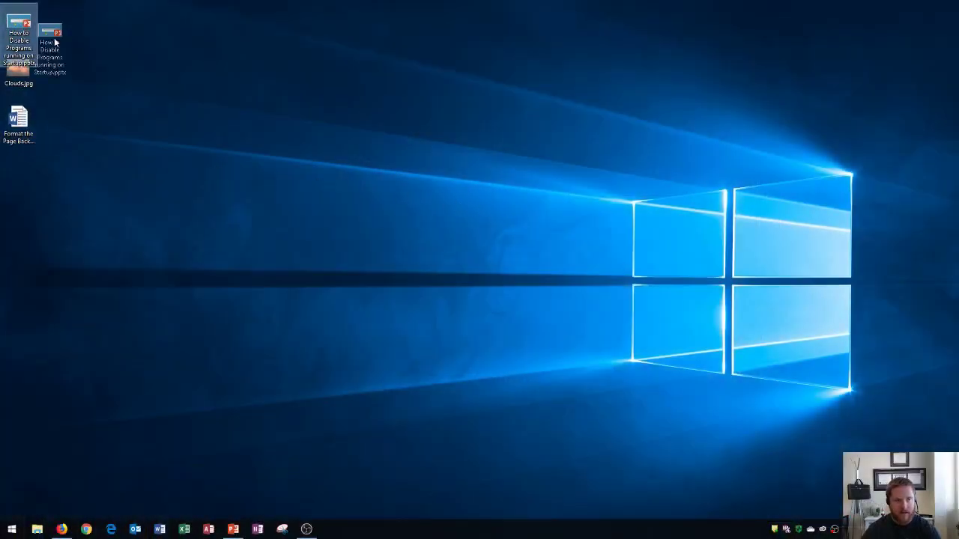
# Arrange Clouds.jpg, the PowerPoint file and the Word document in one row across the desktop's top
pyautogui.moveTo(18, 37); pyautogui.dragTo(132, 37)
pyautogui.moveTo(21, 71); pyautogui.dragTo(73, 36)
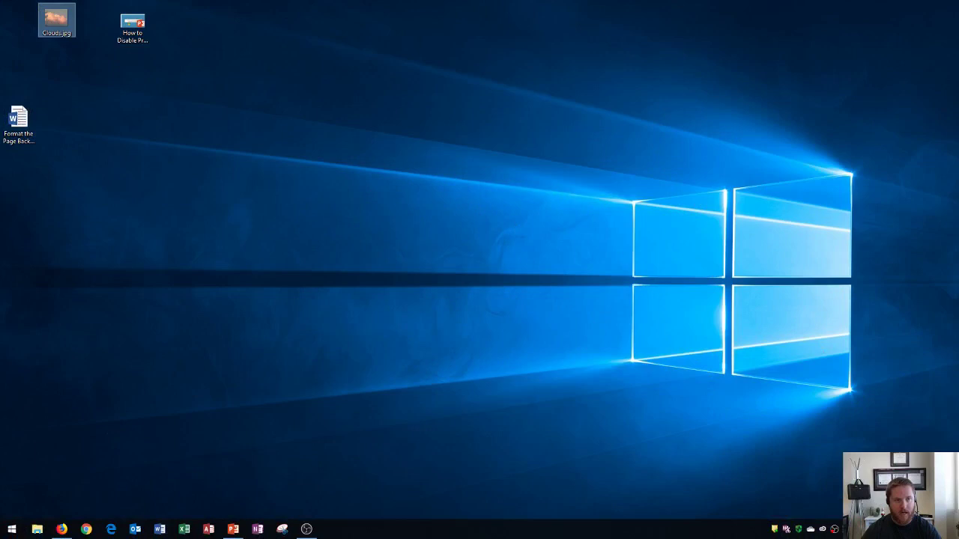
pyautogui.moveTo(19, 120); pyautogui.dragTo(208, 31)
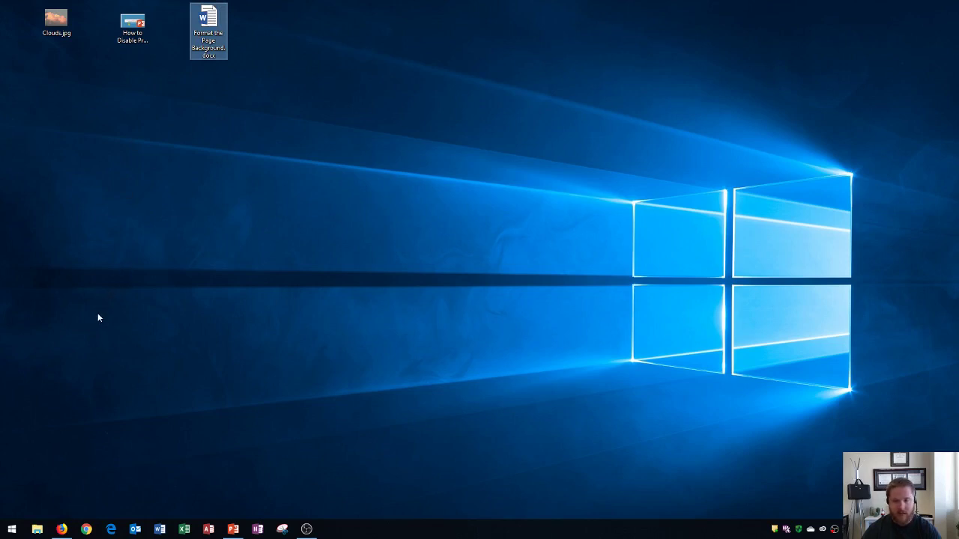
# Show the Desktop folder in File Explorer and widen the navigation pane so USB DISK (E:) is readable
pyautogui.click(41, 532)
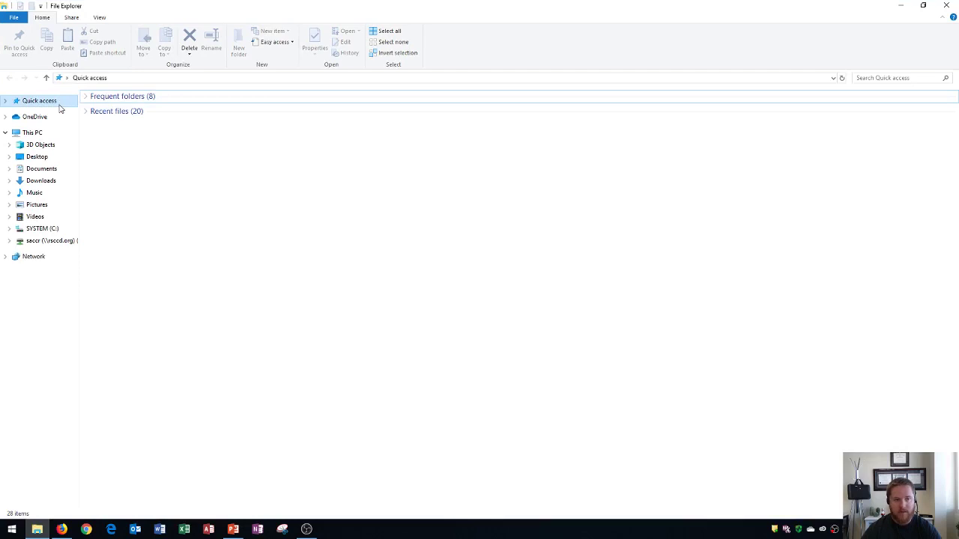
pyautogui.click(38, 159)
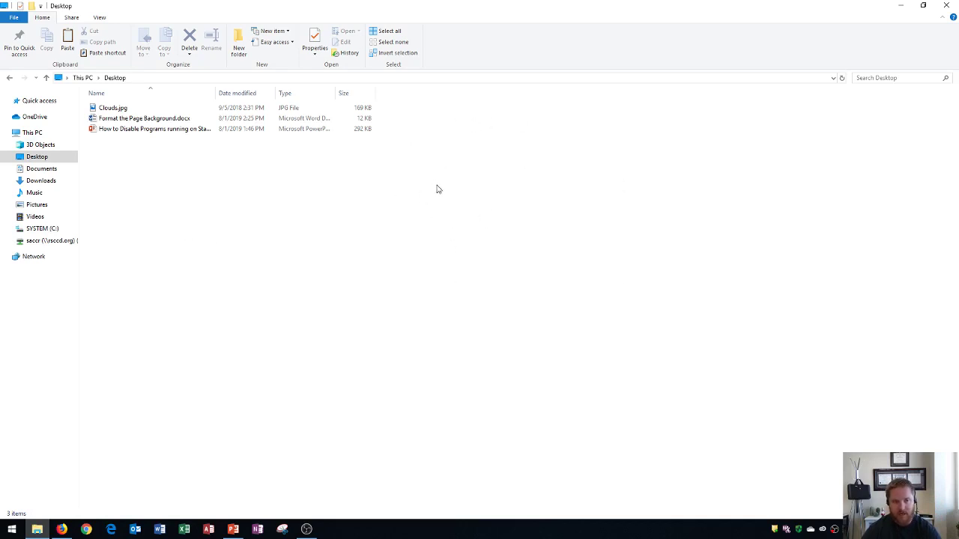
pyautogui.moveTo(78, 160); pyautogui.dragTo(123, 161)
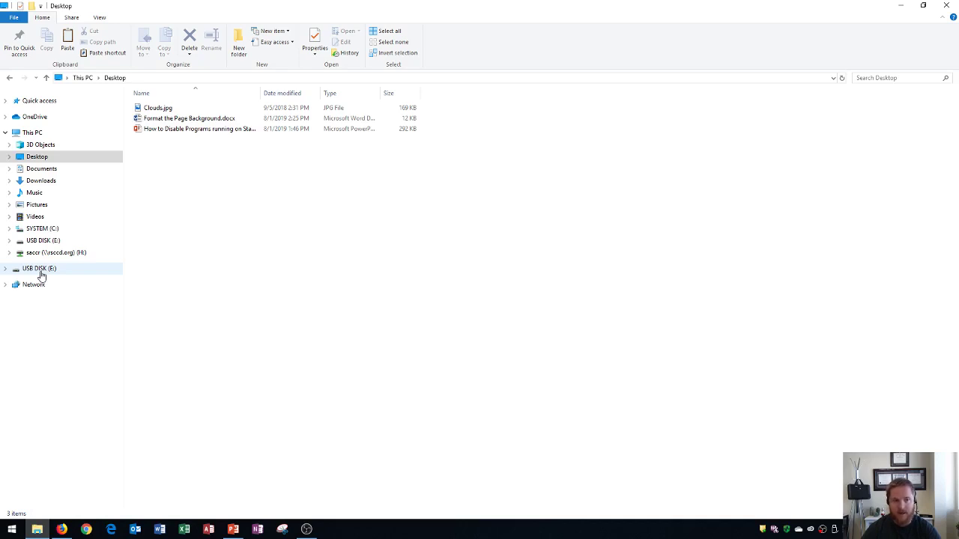
# Open the empty USB DISK (E:) drive, briefly switching to Desktop and back
pyautogui.click(41, 272)
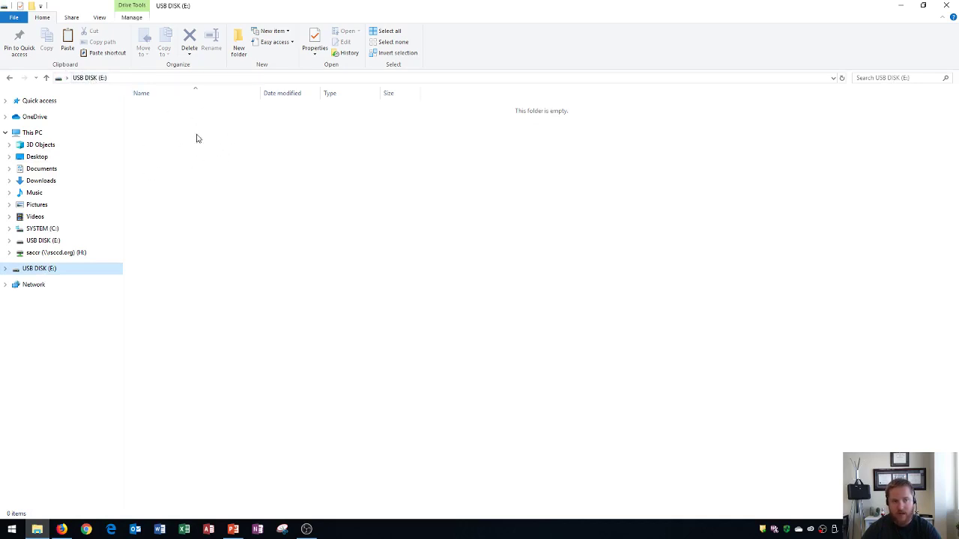
pyautogui.click(41, 159)
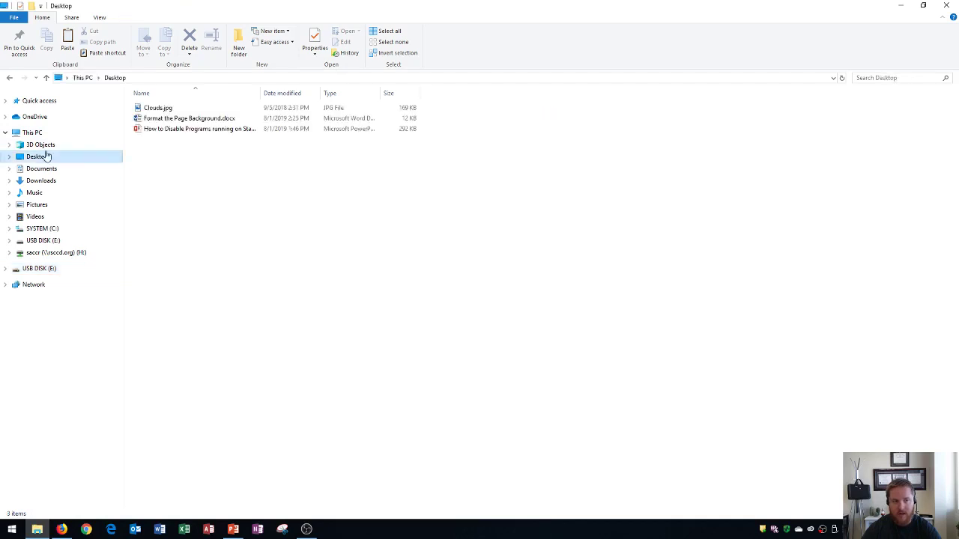
pyautogui.click(36, 268)
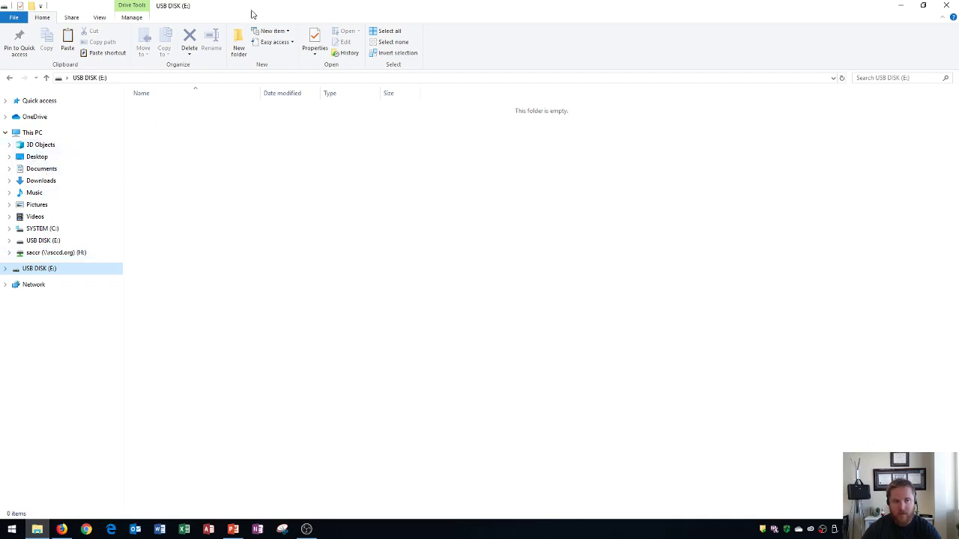
# Restore the window, try dragging the three desktop files onto the USB drive, then maximize it
pyautogui.moveTo(252, 14)
pyautogui.mouseDown()
pyautogui.moveTo(325, 19)
pyautogui.moveTo(423, 103)
pyautogui.mouseUp()
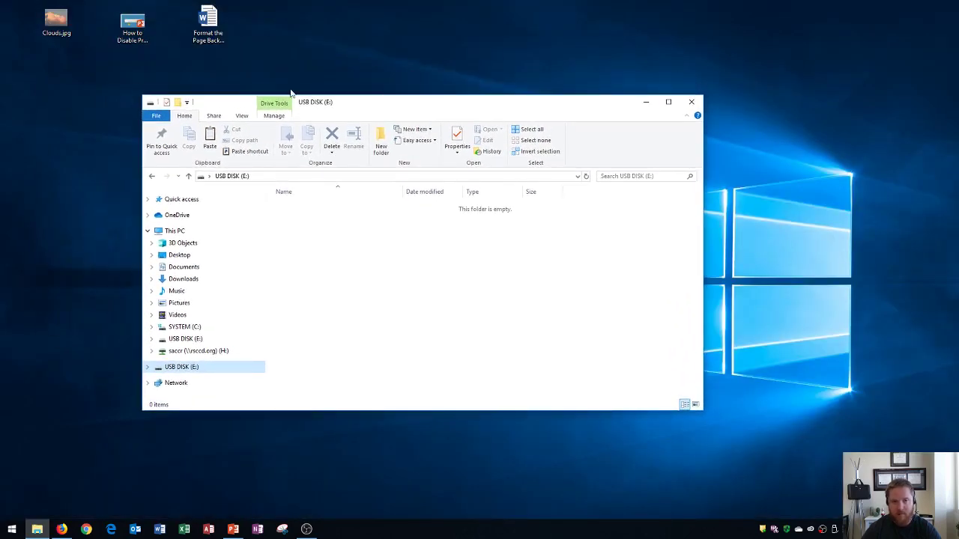
pyautogui.moveTo(21, 14)
pyautogui.mouseDown()
pyautogui.moveTo(224, 68)
pyautogui.moveTo(171, 35)
pyautogui.moveTo(300, 236)
pyautogui.mouseUp()
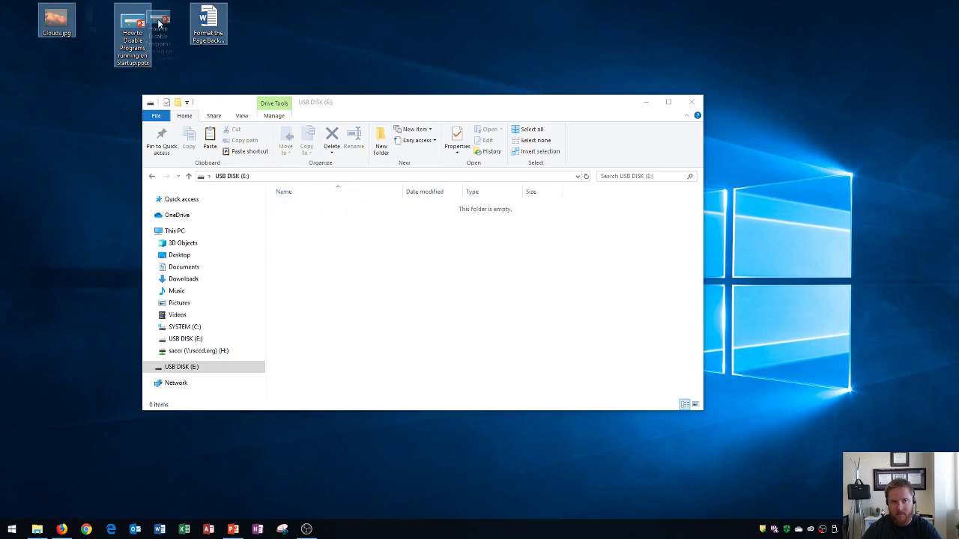
pyautogui.moveTo(300, 236); pyautogui.dragTo(133, 22)
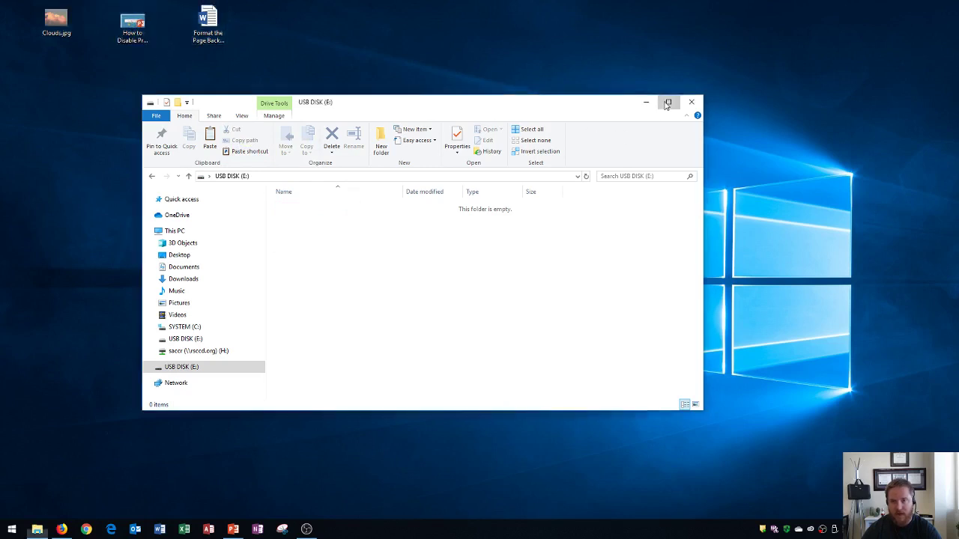
pyautogui.click(668, 102)
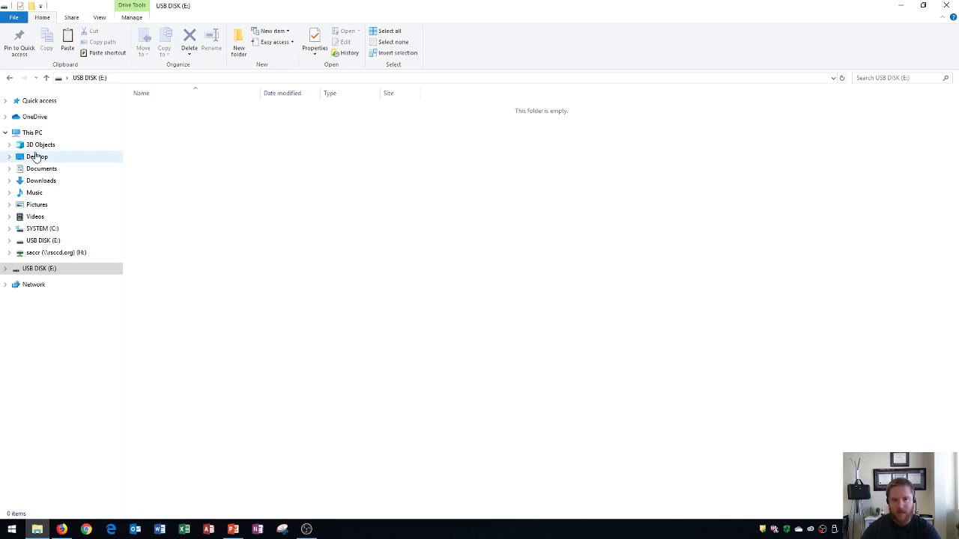
# Return to the Desktop folder and view Clouds.jpg's context menu without choosing anything
pyautogui.click(36, 158)
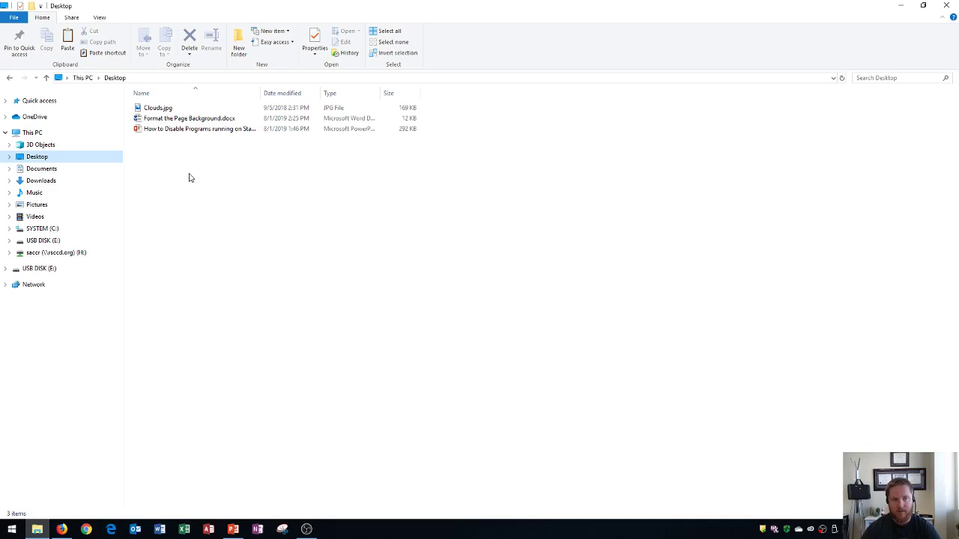
pyautogui.click(158, 110)
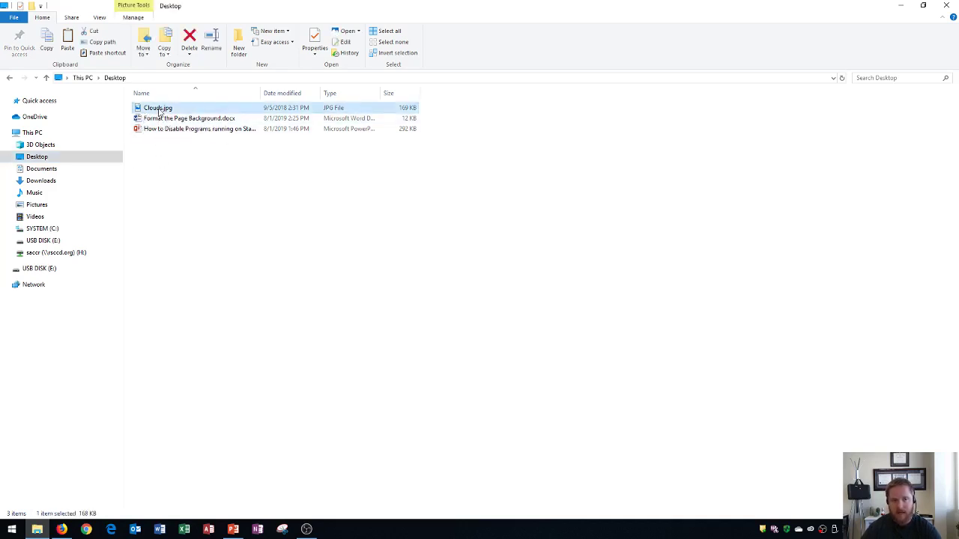
pyautogui.rightClick(159, 111)
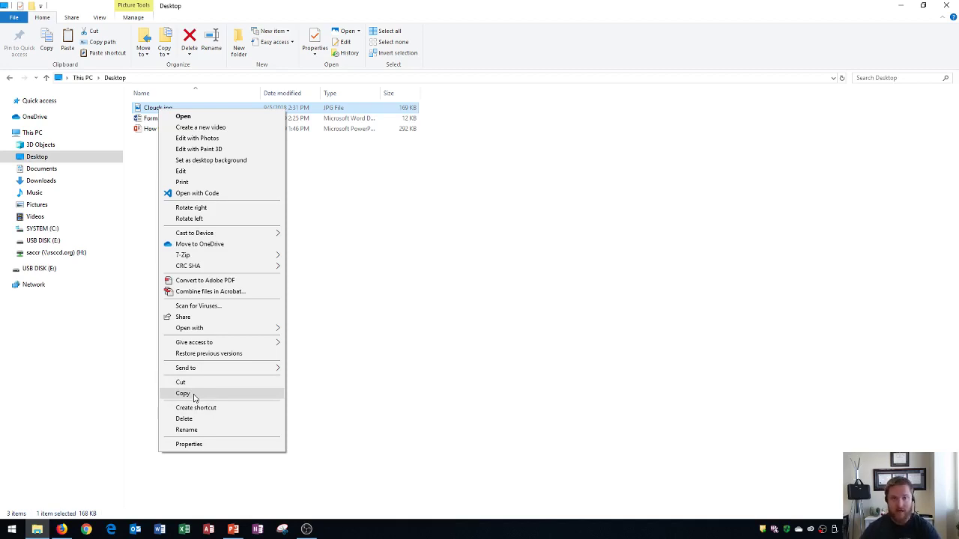
pyautogui.click(438, 358)
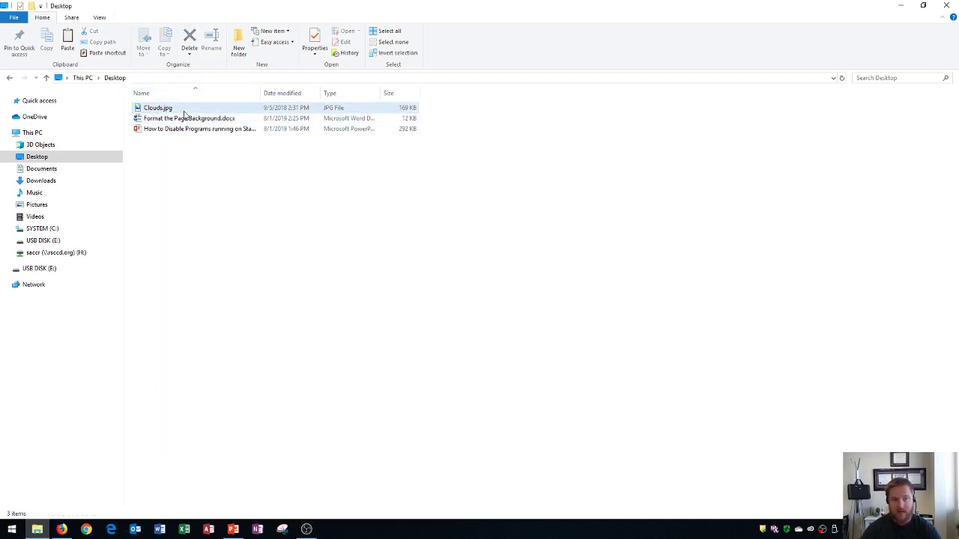
pyautogui.moveTo(158, 108)
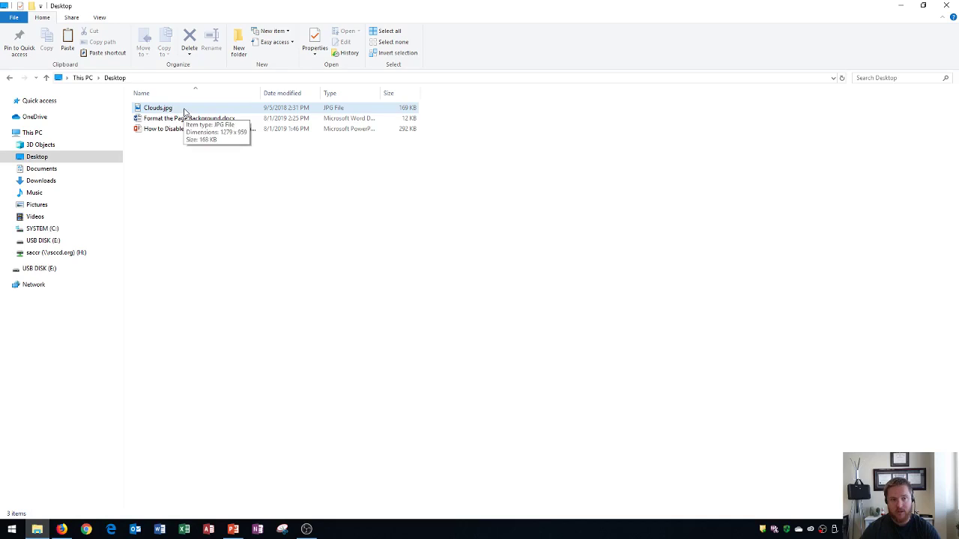
# Select Clouds.jpg, the Word document and the PowerPoint file together and copy them
pyautogui.click(184, 110)
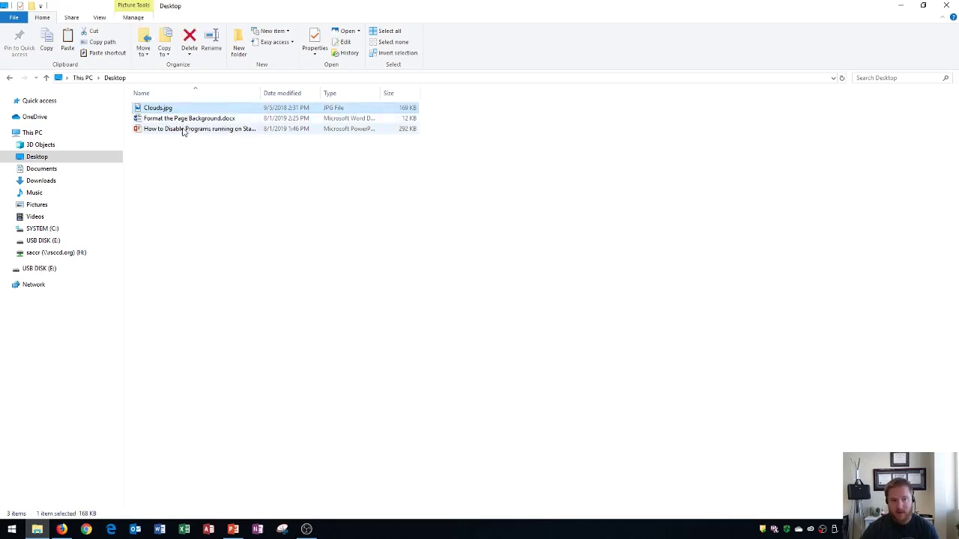
pyautogui.keyDown('shift'); pyautogui.click(183, 129); pyautogui.keyUp('shift')
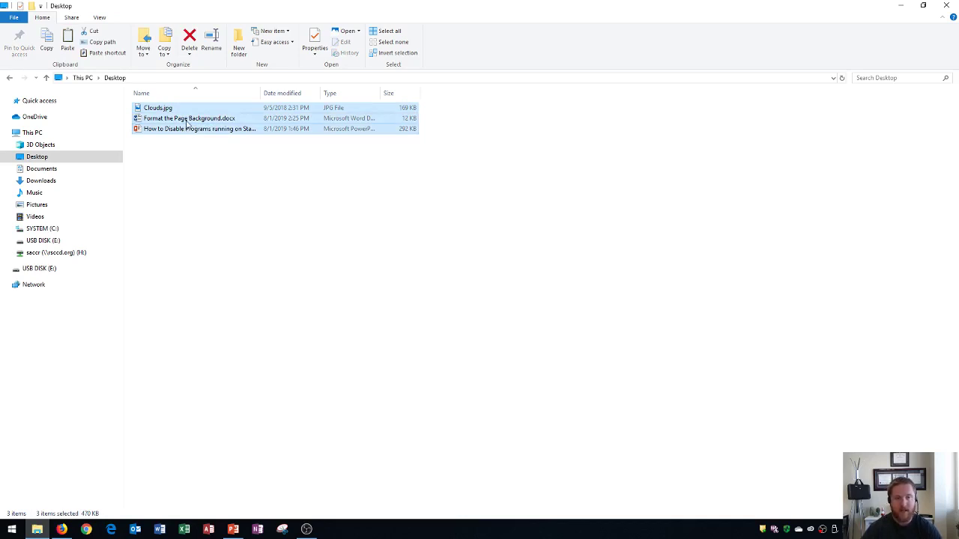
pyautogui.rightClick(185, 108)
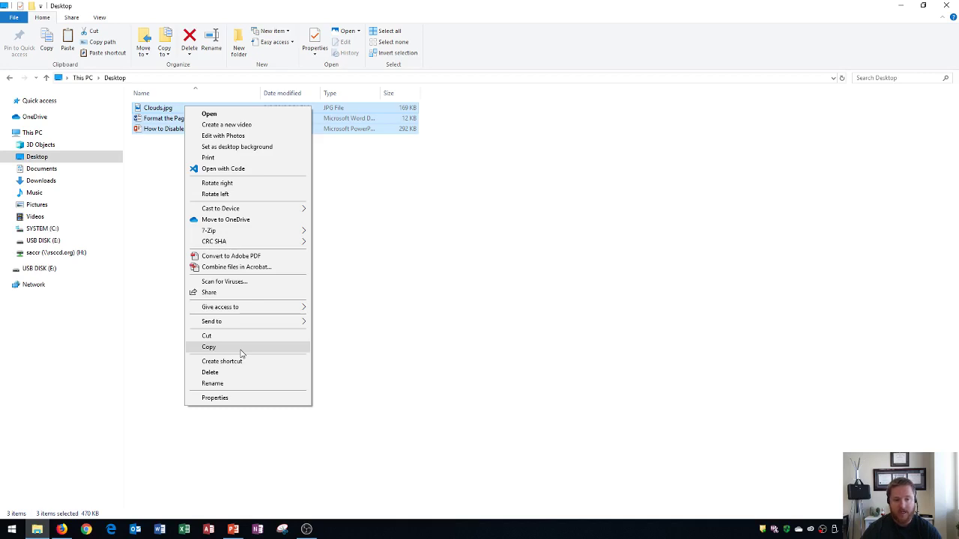
pyautogui.click(242, 352)
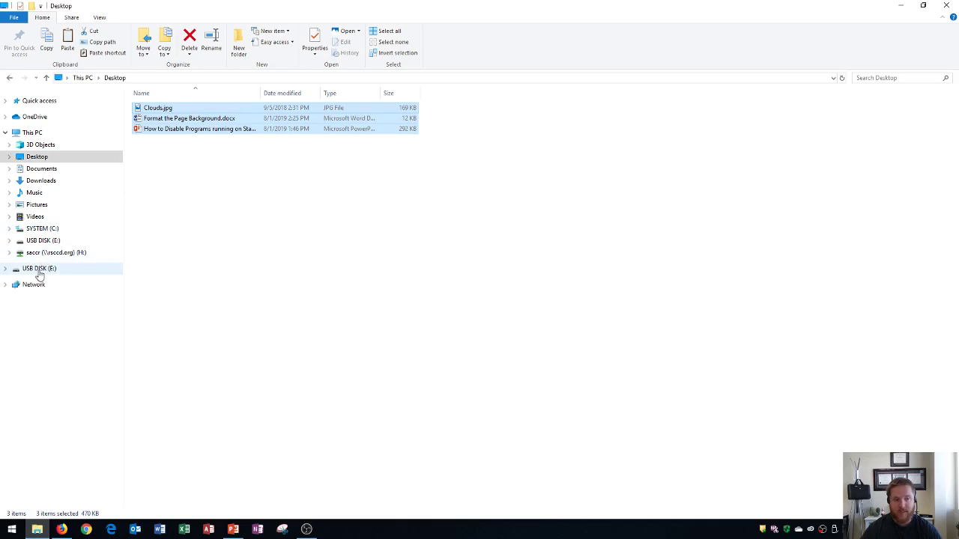
# Paste the three copied files into USB DISK (E:) and compare it with the Desktop folder
pyautogui.click(39, 270)
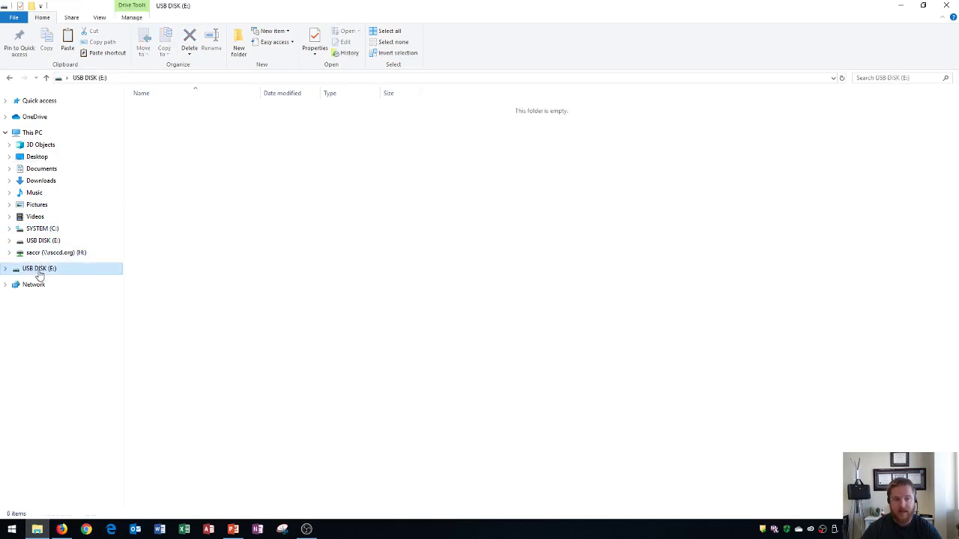
pyautogui.rightClick(228, 137)
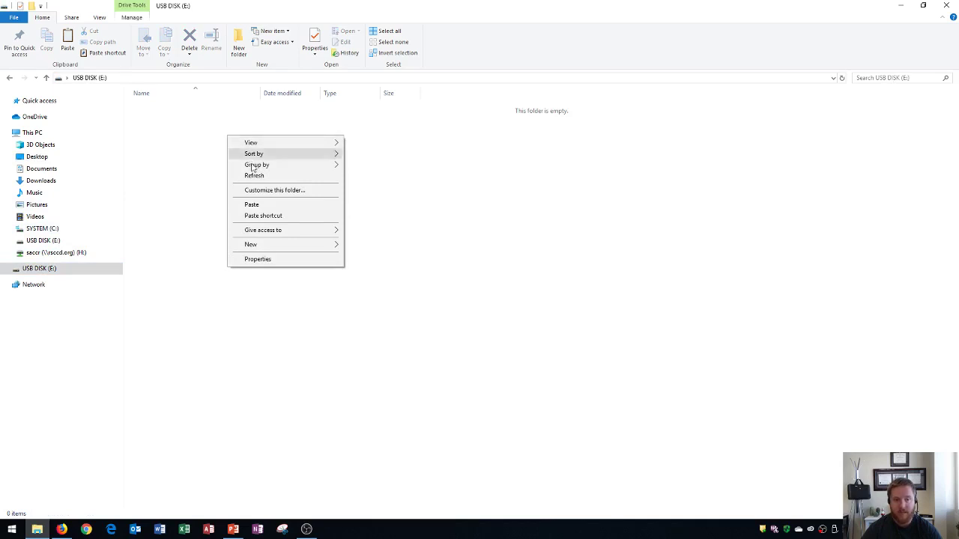
pyautogui.click(207, 127)
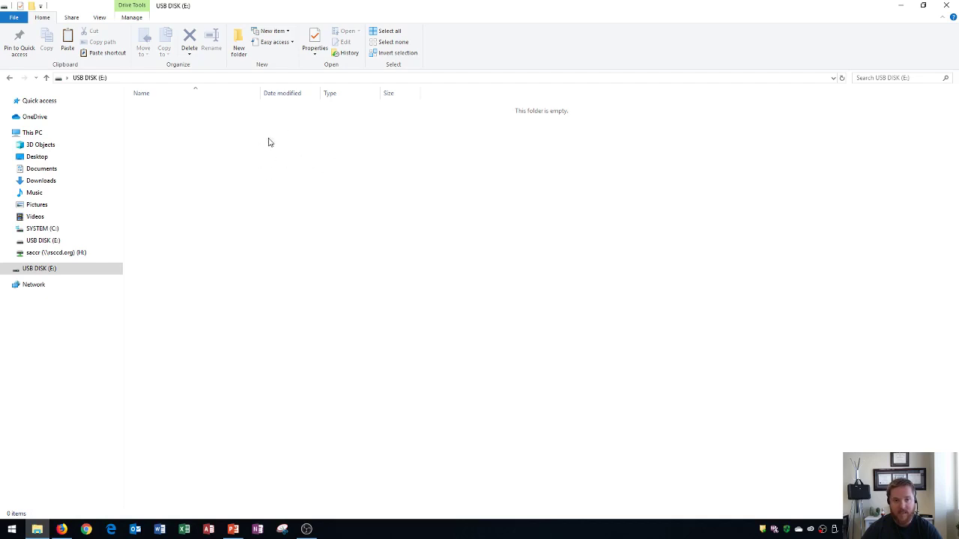
pyautogui.rightClick(273, 159)
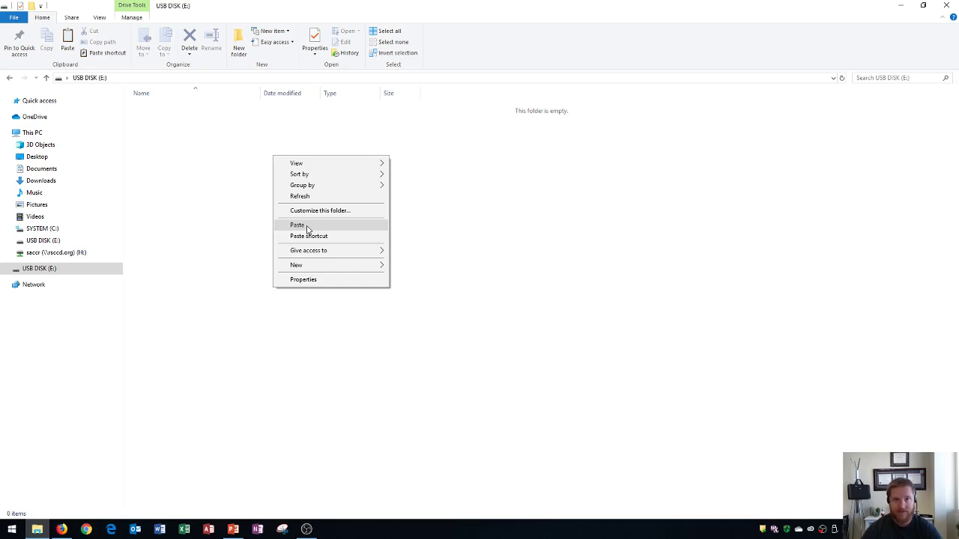
pyautogui.click(298, 225)
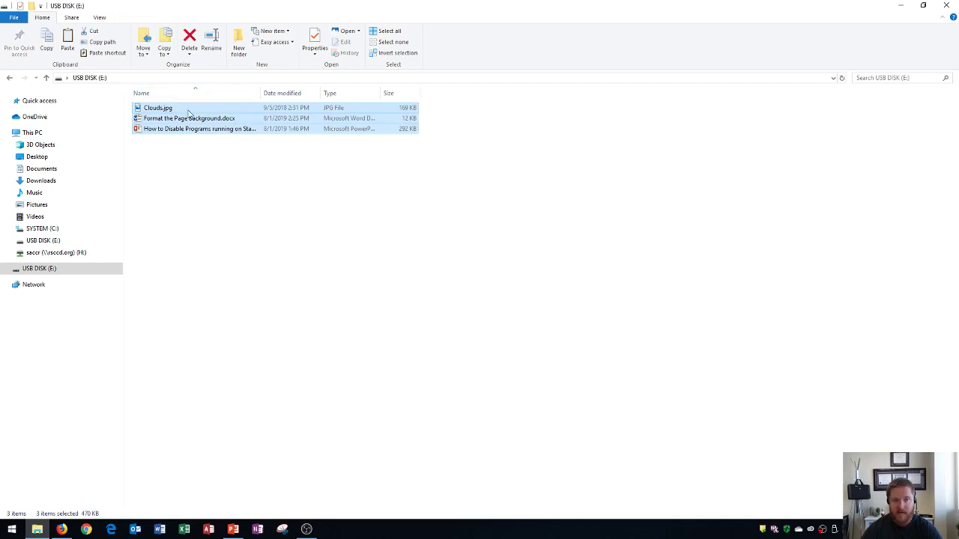
pyautogui.click(42, 157)
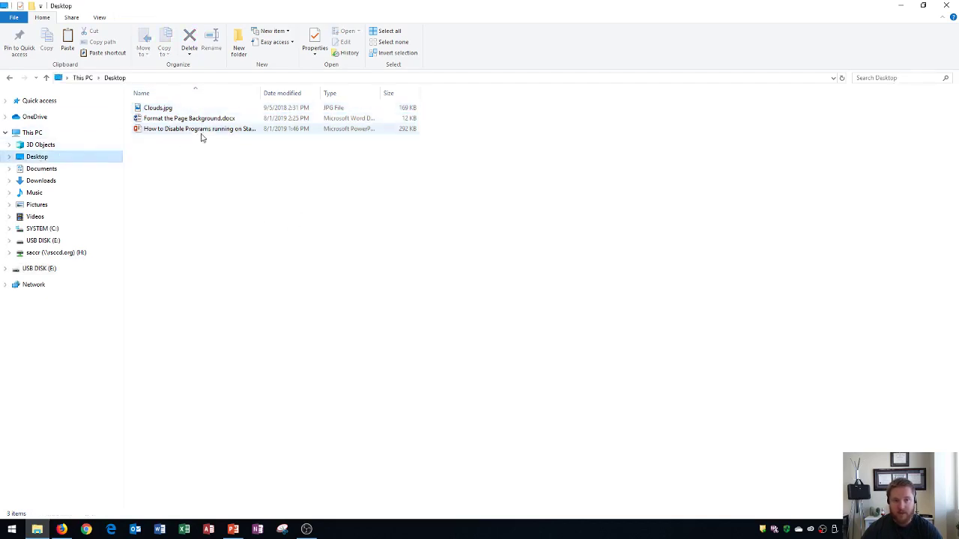
pyautogui.click(42, 268)
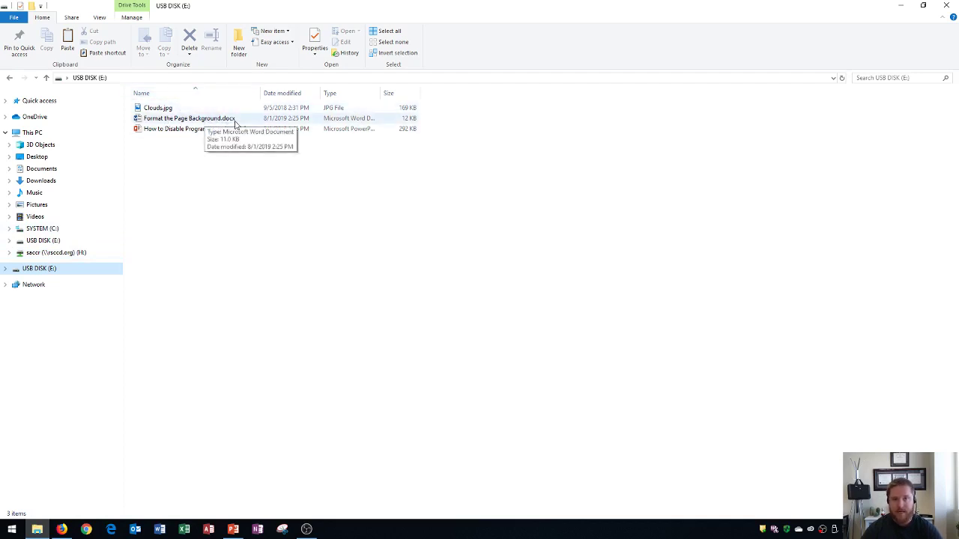
# Minimize File Explorer, open OneDrive Files in Firefox and show the Upload options
pyautogui.click(903, 7)
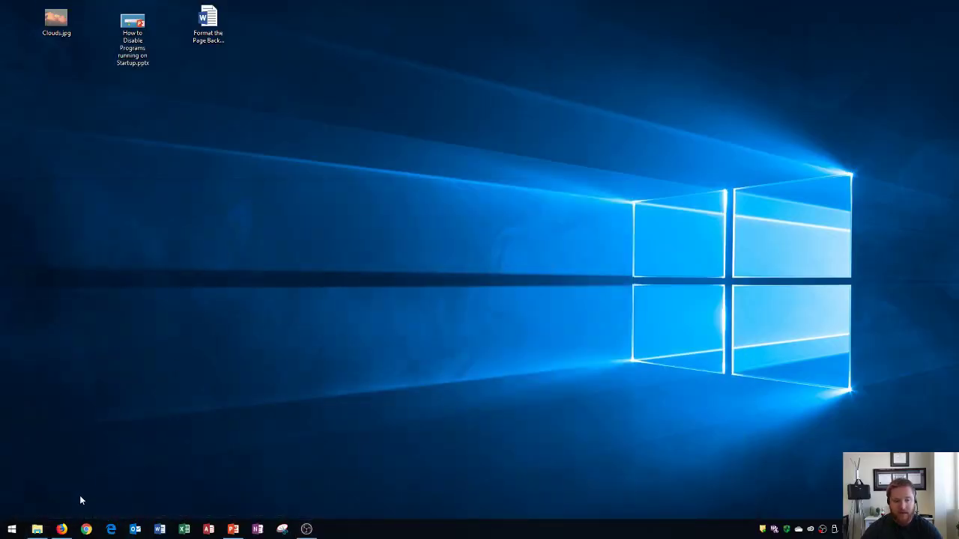
pyautogui.click(62, 529)
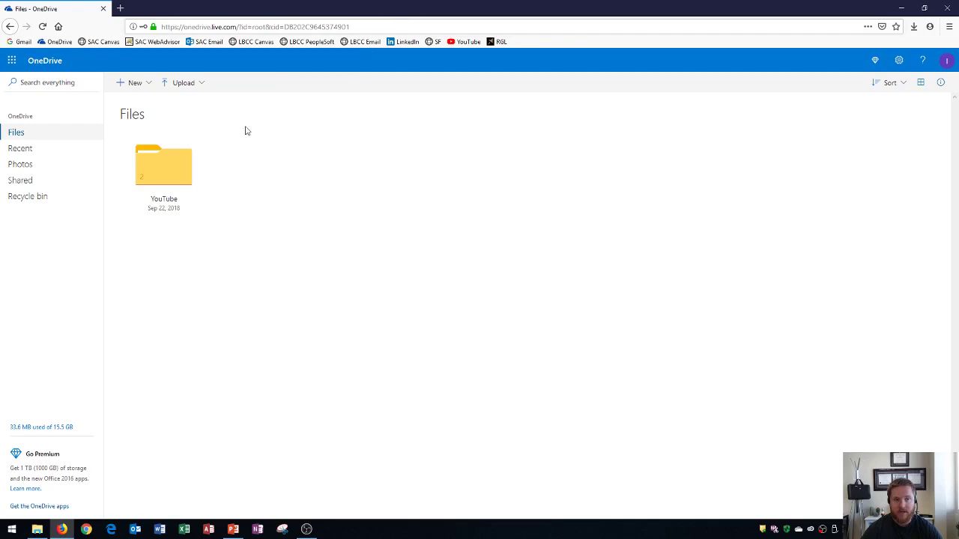
pyautogui.click(196, 87)
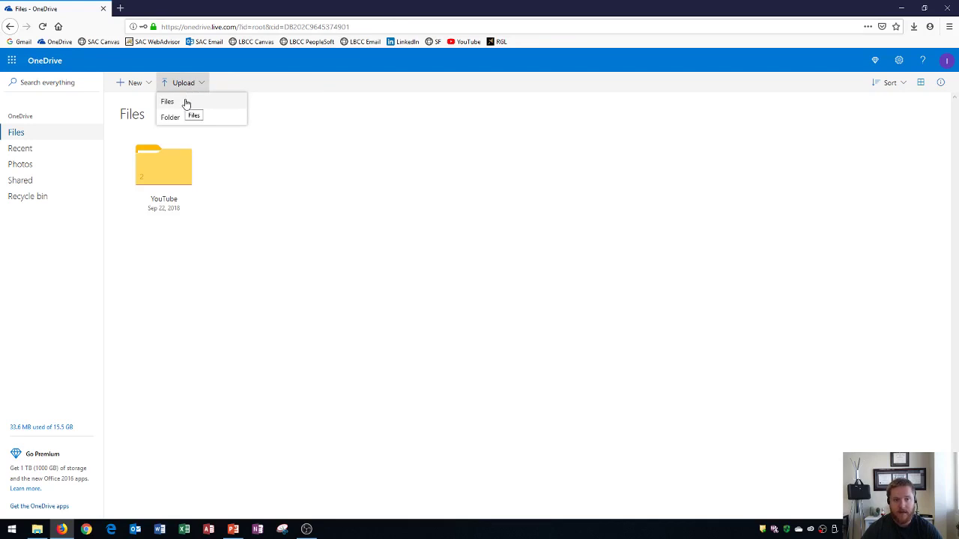
# Upload Clouds.jpg, the Word document and the PowerPoint file from Desktop, then minimize Firefox
pyautogui.click(187, 103)
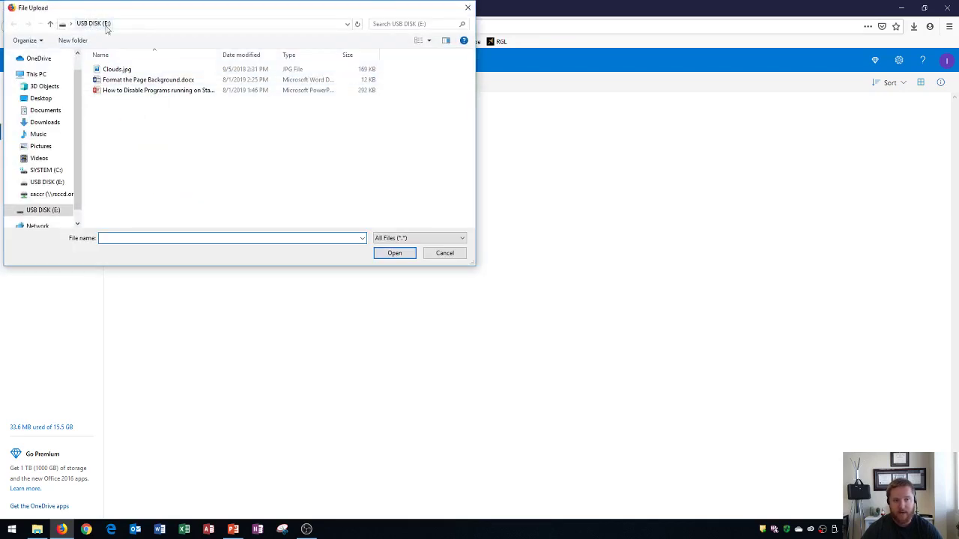
pyautogui.click(56, 99)
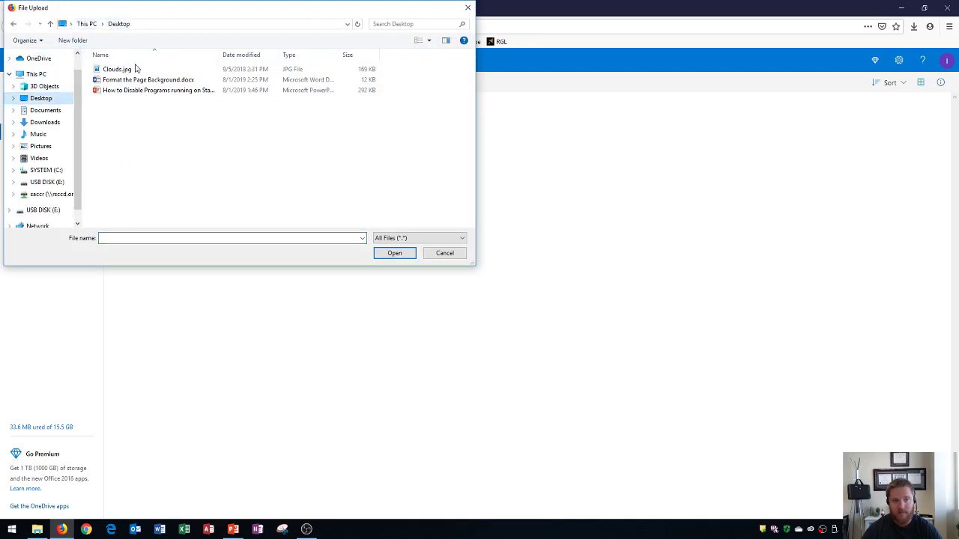
pyautogui.click(132, 69)
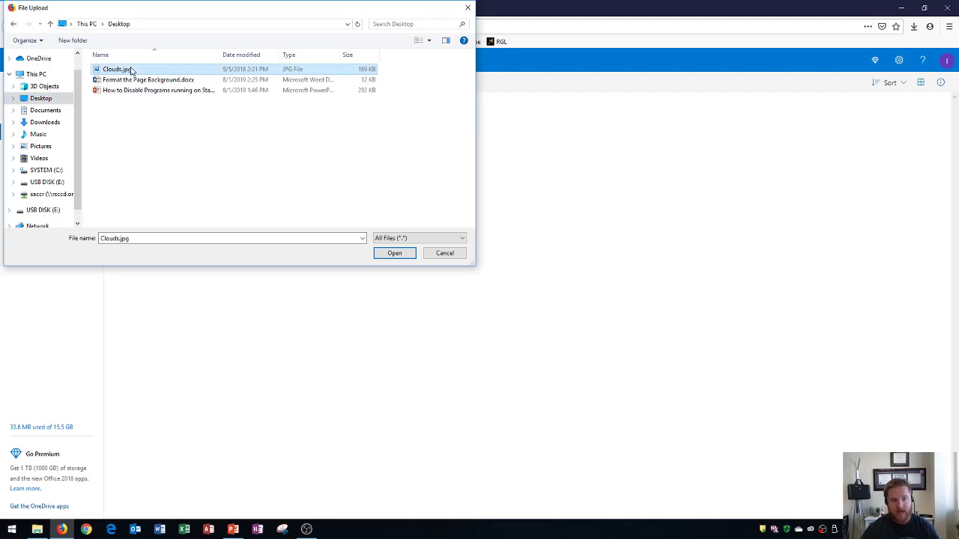
pyautogui.keyDown('shift'); pyautogui.click(128, 91); pyautogui.keyUp('shift')
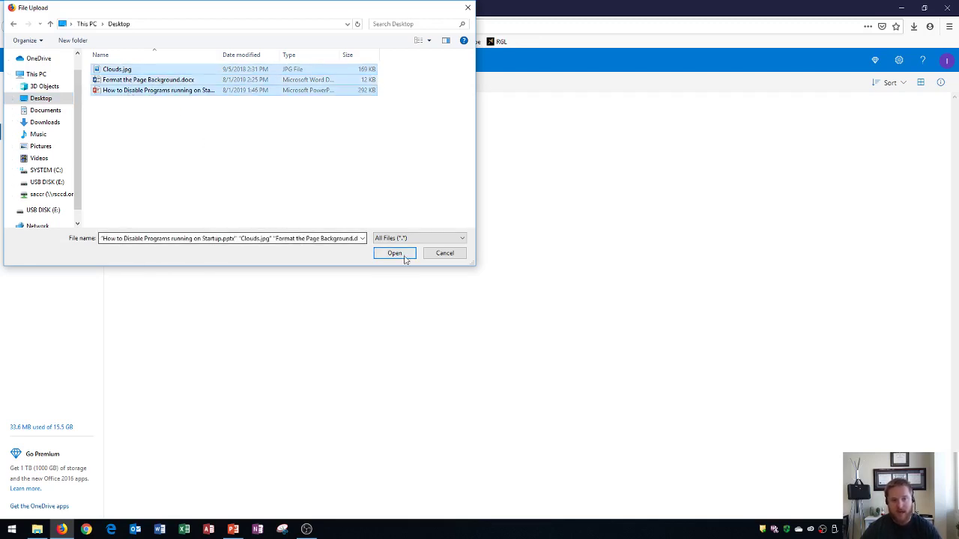
pyautogui.click(403, 258)
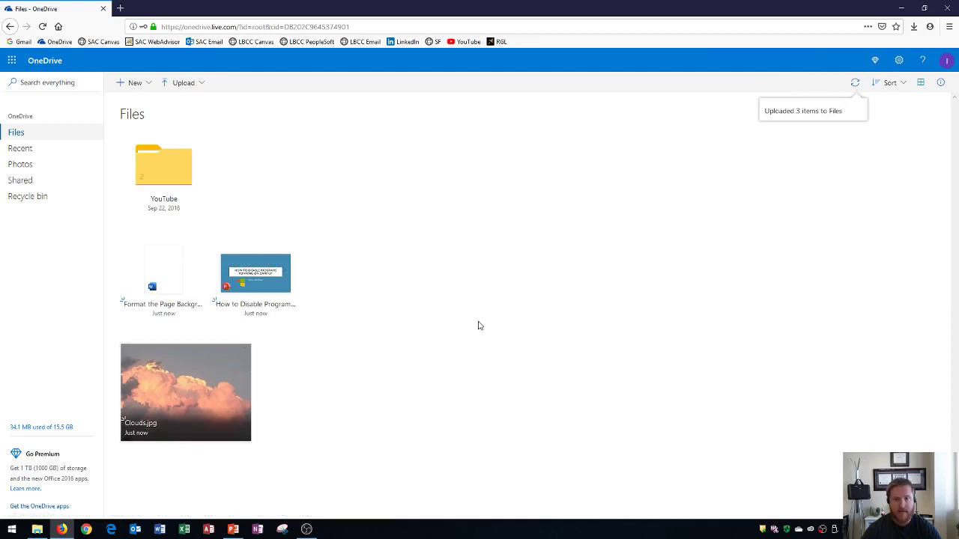
pyautogui.click(901, 8)
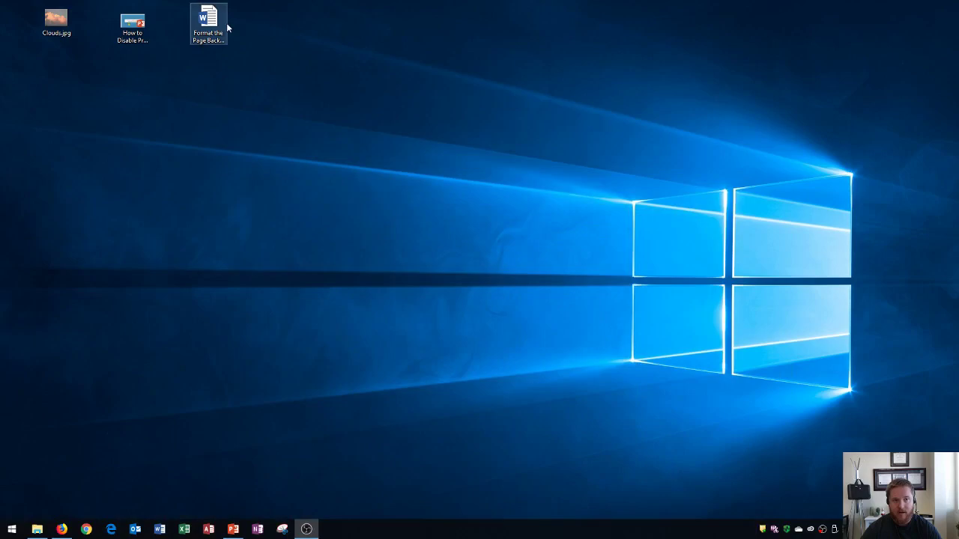
# Bring File Explorer back to confirm the three files are on USB DISK (E:)
pyautogui.click(37, 529)
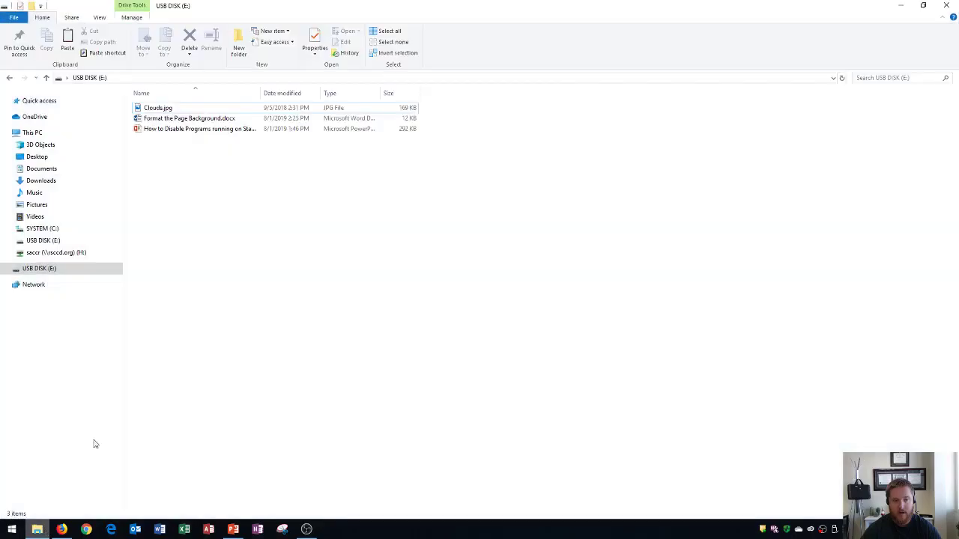